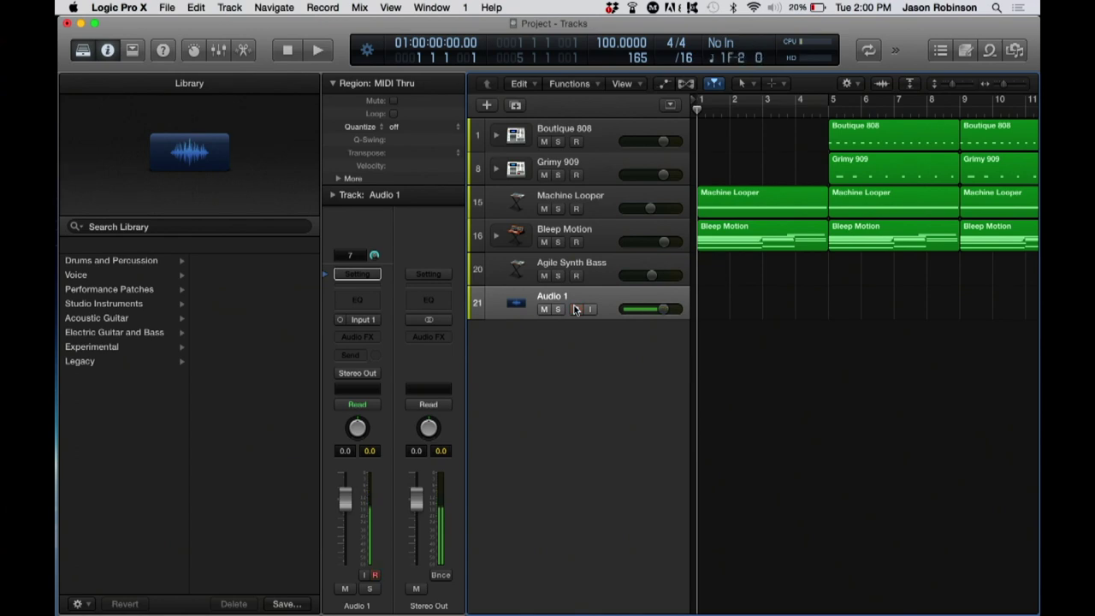
Step: Toggle the Audio 1 track's record-arm button so it receives input, then open the Logic Pro X menu
click(576, 310)
click(576, 310)
click(576, 310)
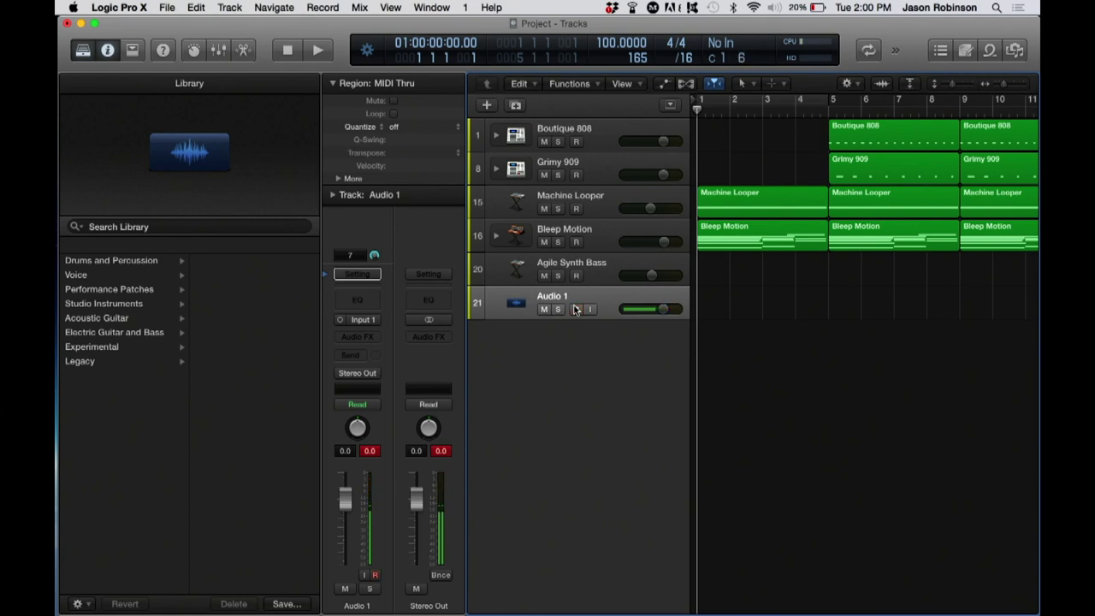
click(575, 310)
click(107, 10)
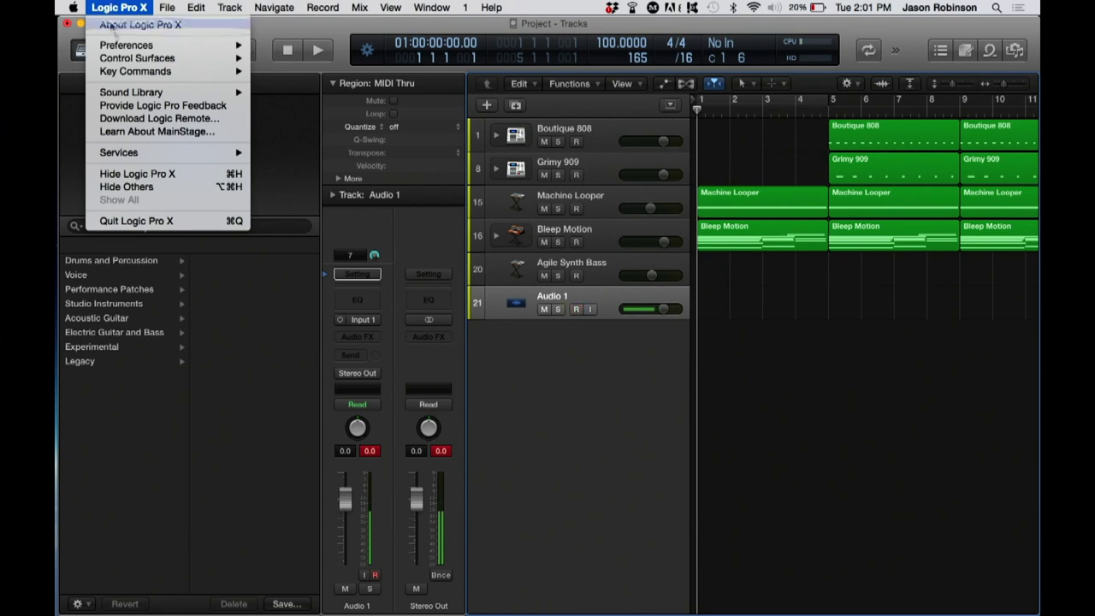
Step: Open Control Surfaces > Setup listing the MCU Pro and two extenders, and show the New menu
mouse_move(132, 61)
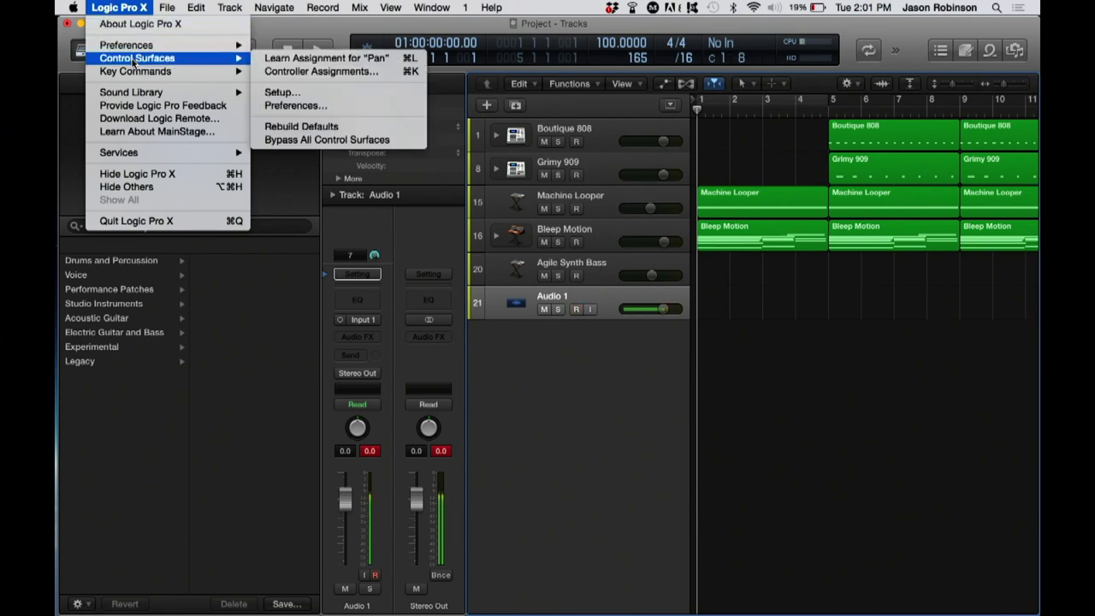
click(294, 97)
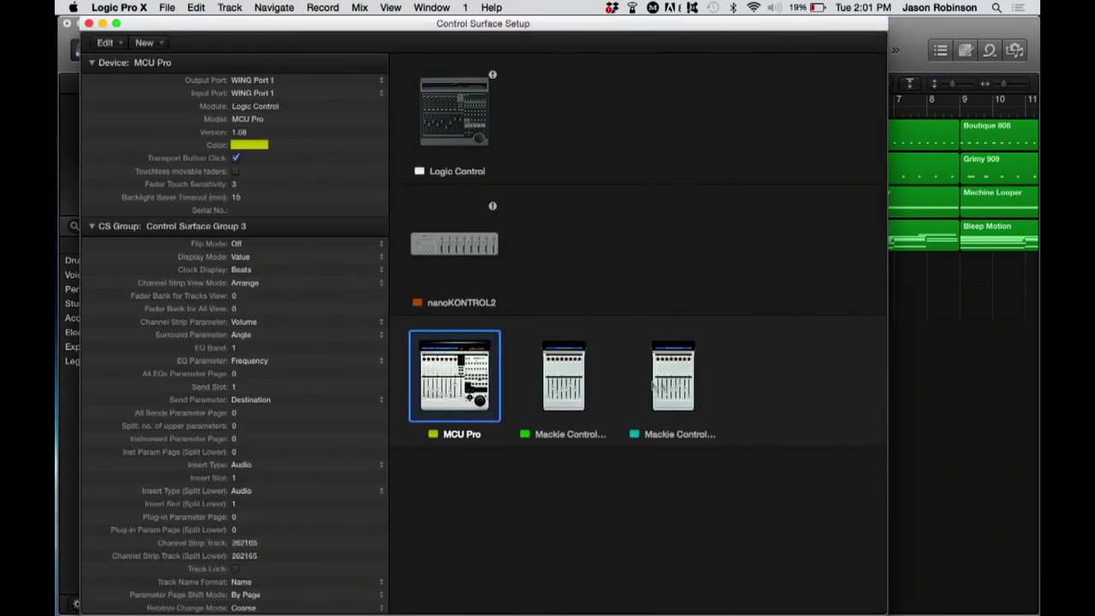
click(162, 43)
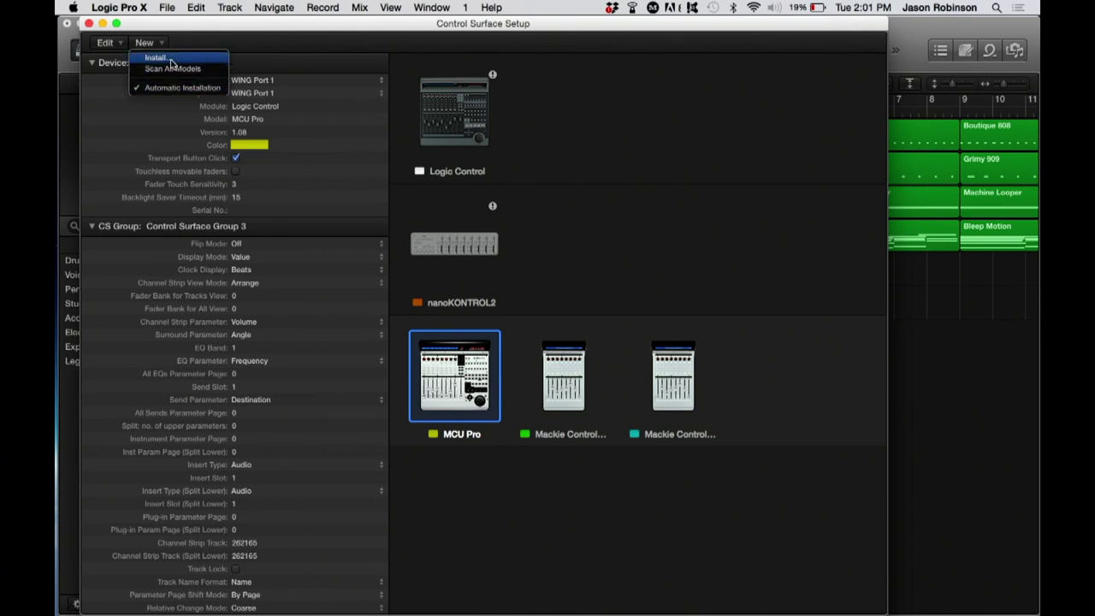
click(171, 58)
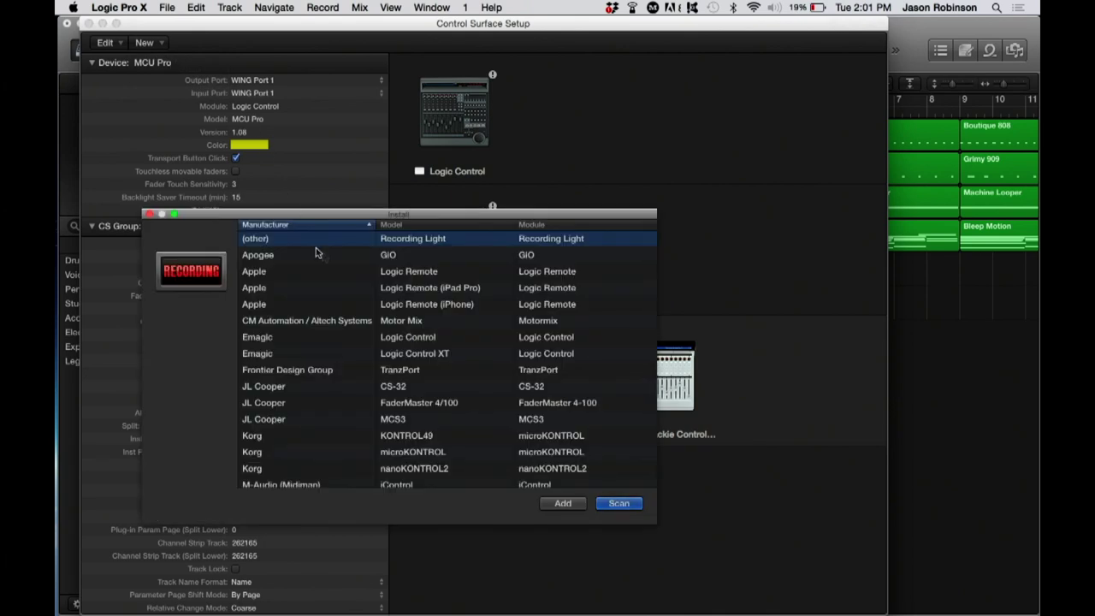
scroll(334, 368, down, 2)
scroll(335, 369, down, 4)
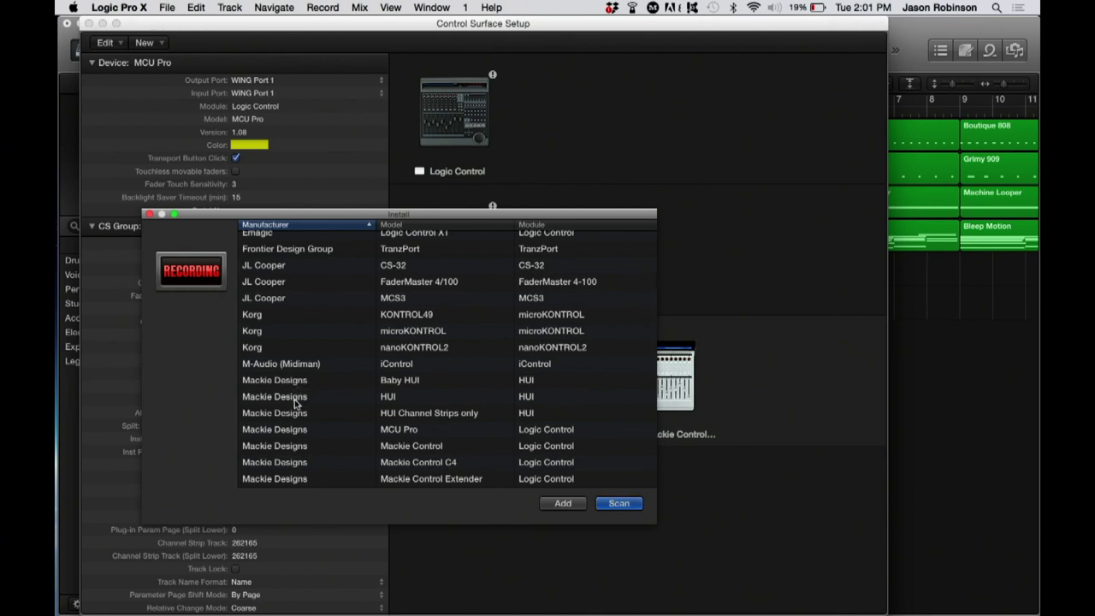
click(299, 399)
scroll(350, 426, down, 1)
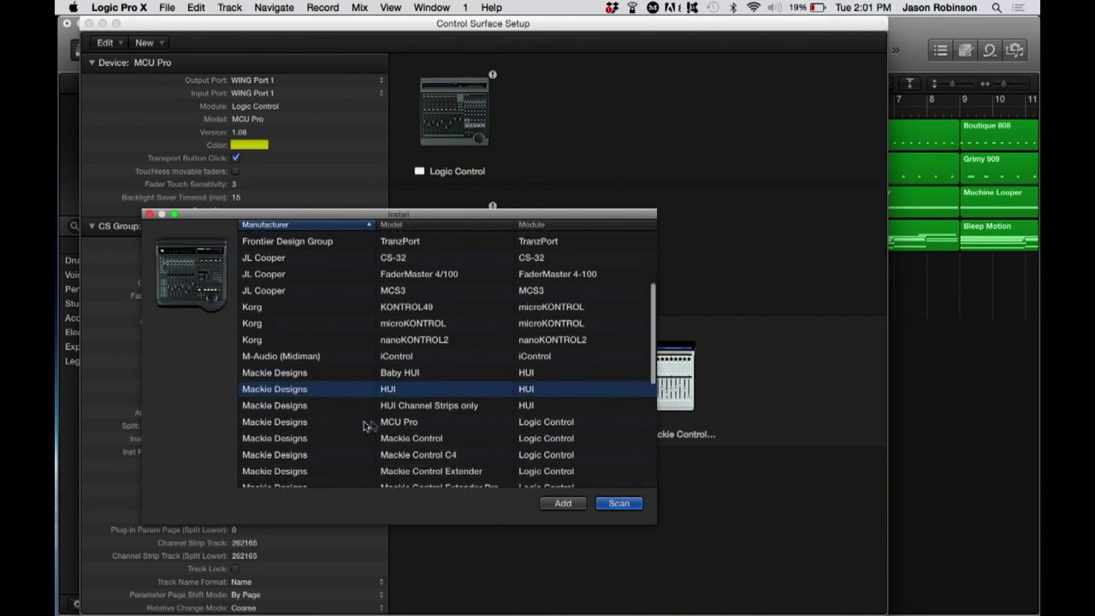
click(374, 423)
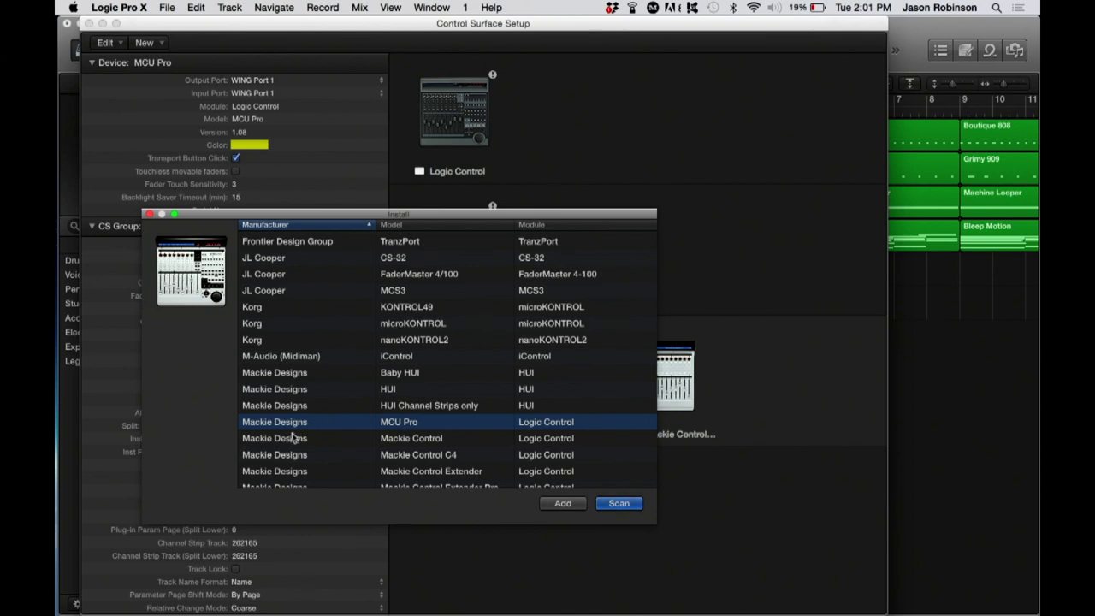
scroll(295, 449, down, 2)
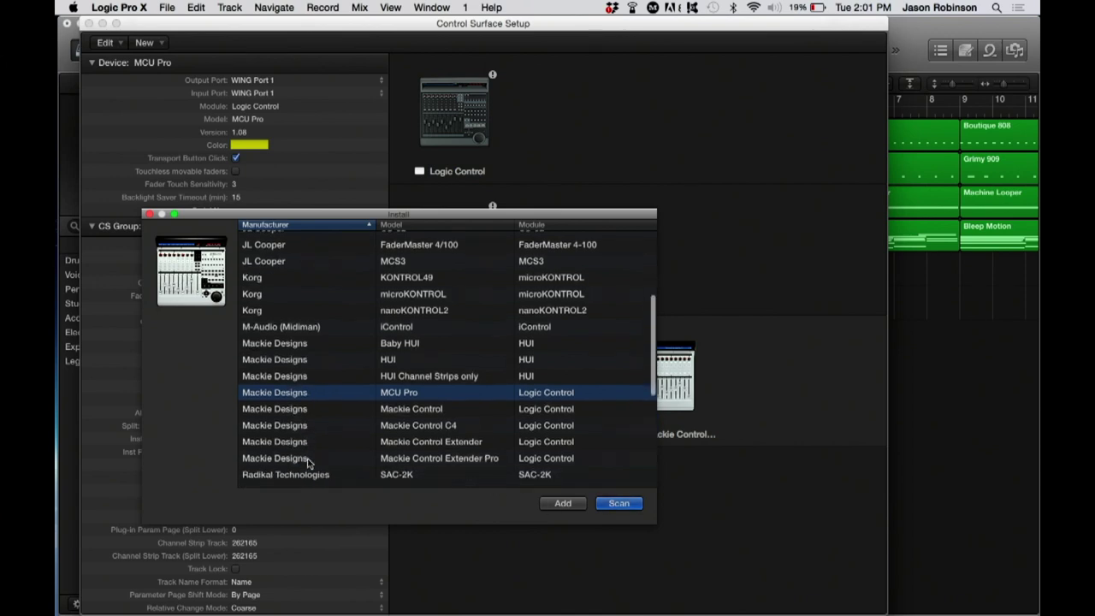
click(294, 444)
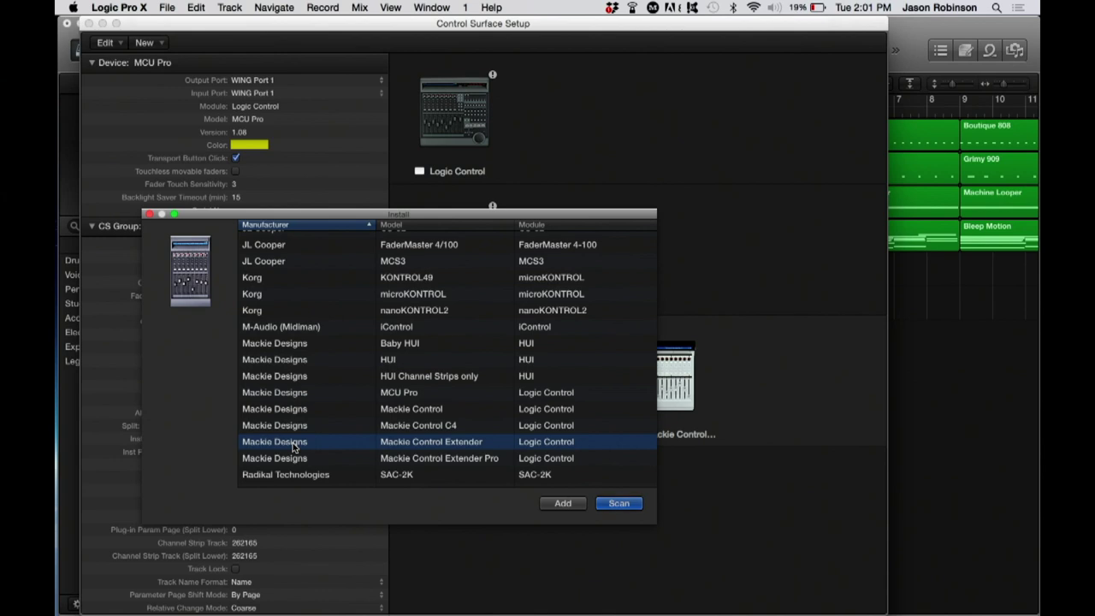
click(292, 427)
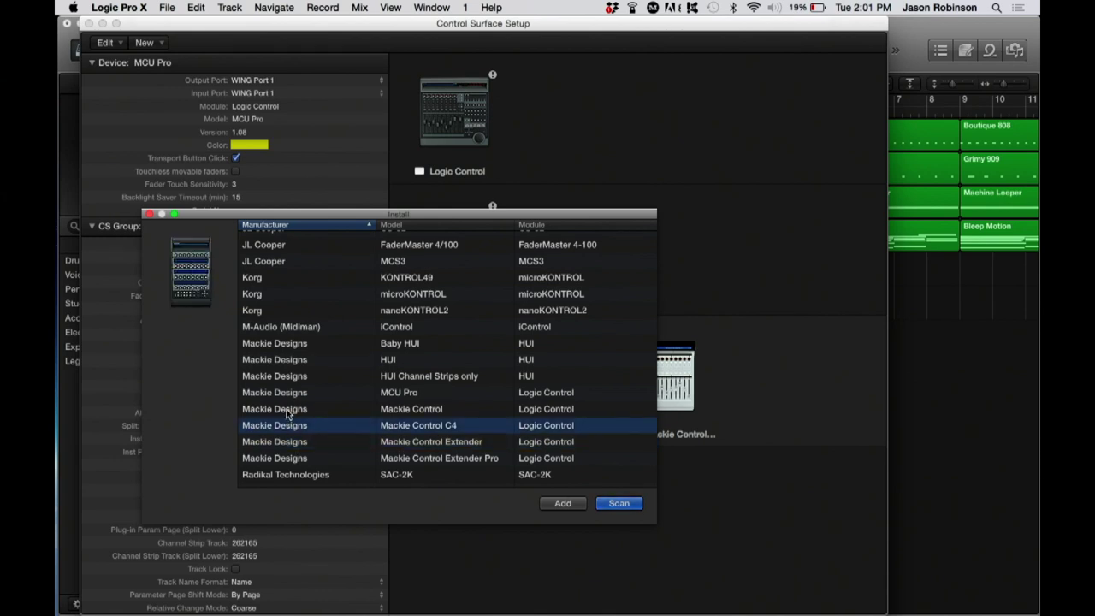
click(287, 411)
click(298, 458)
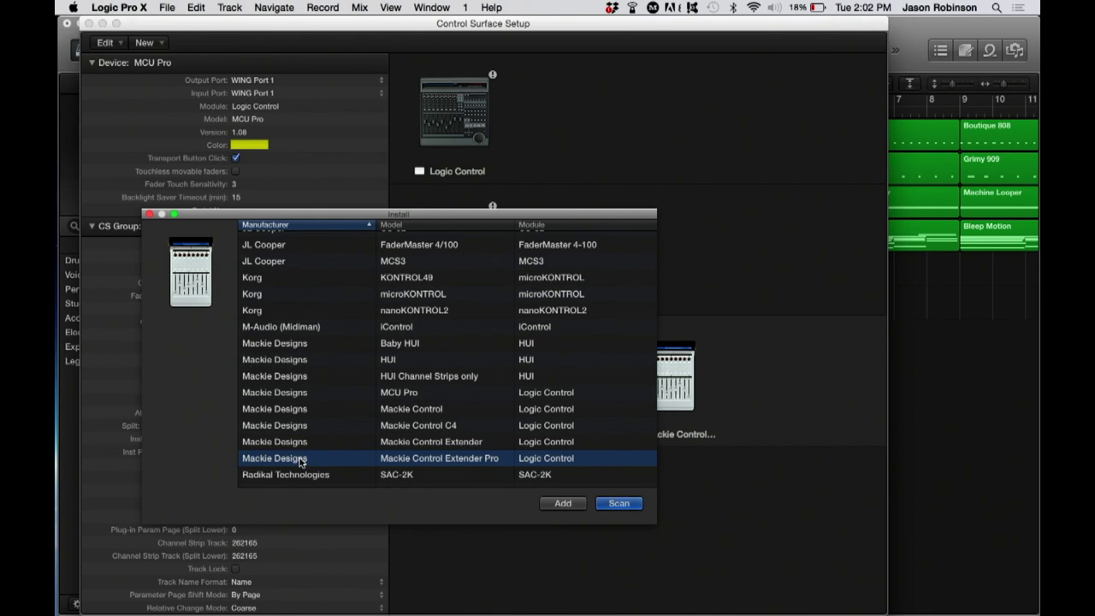
click(149, 215)
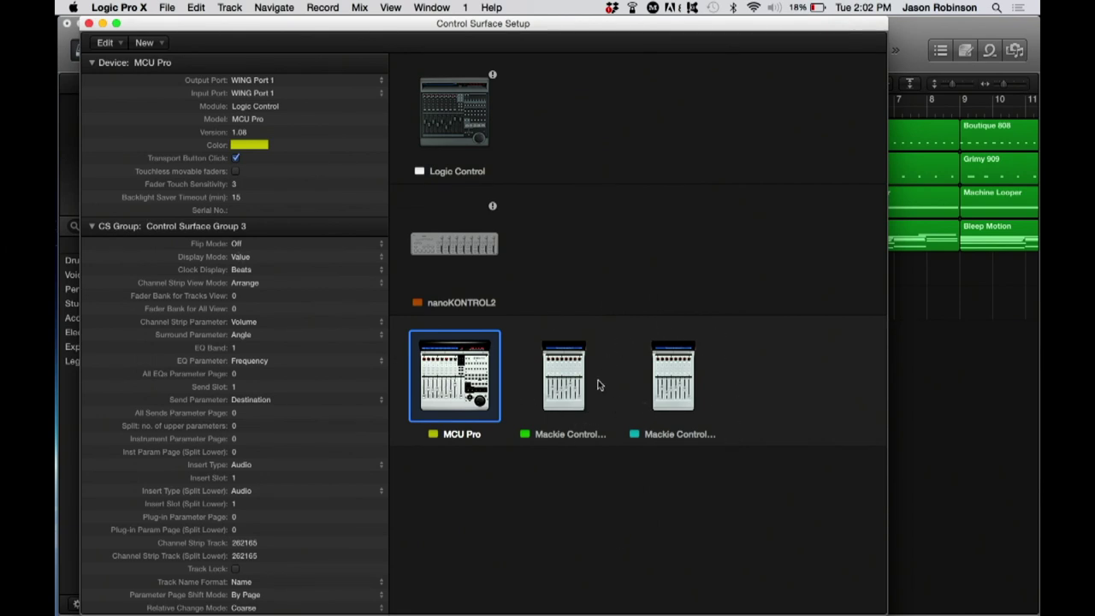
click(571, 381)
mouse_move(571, 382)
mouse_down()
mouse_move(654, 380)
mouse_move(576, 379)
mouse_up()
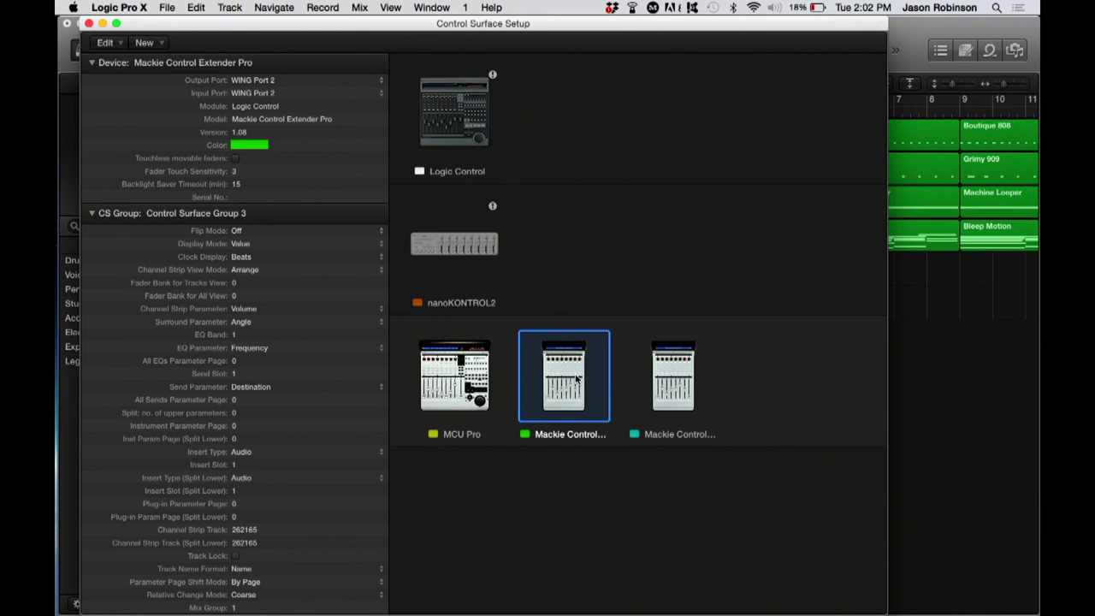
click(459, 370)
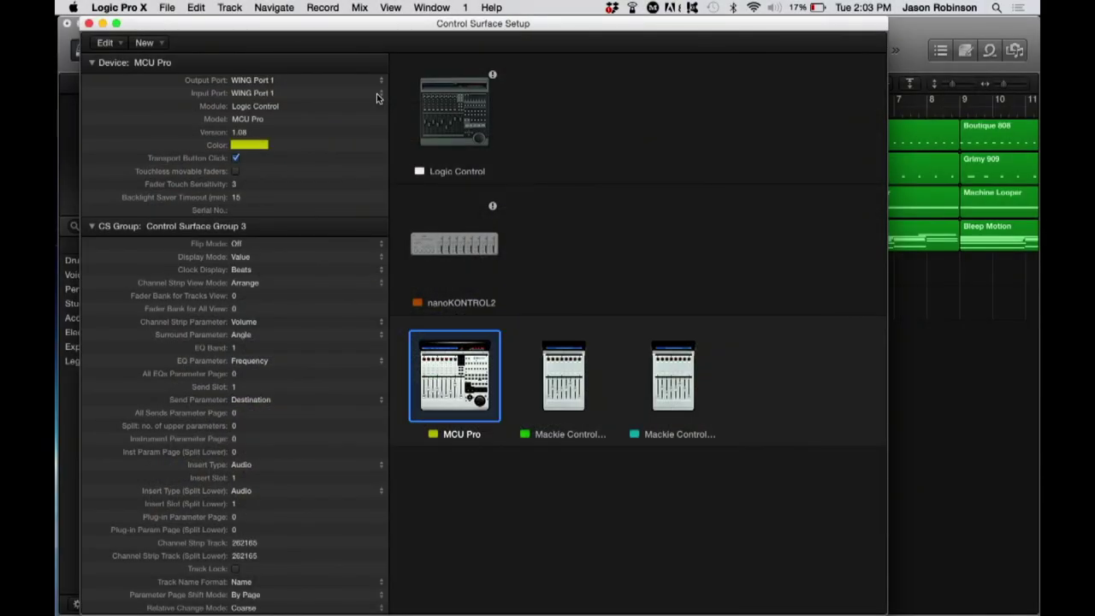
Step: Verify the MCU Pro's output and input ports are WING Port 1, then select the first extender
click(381, 81)
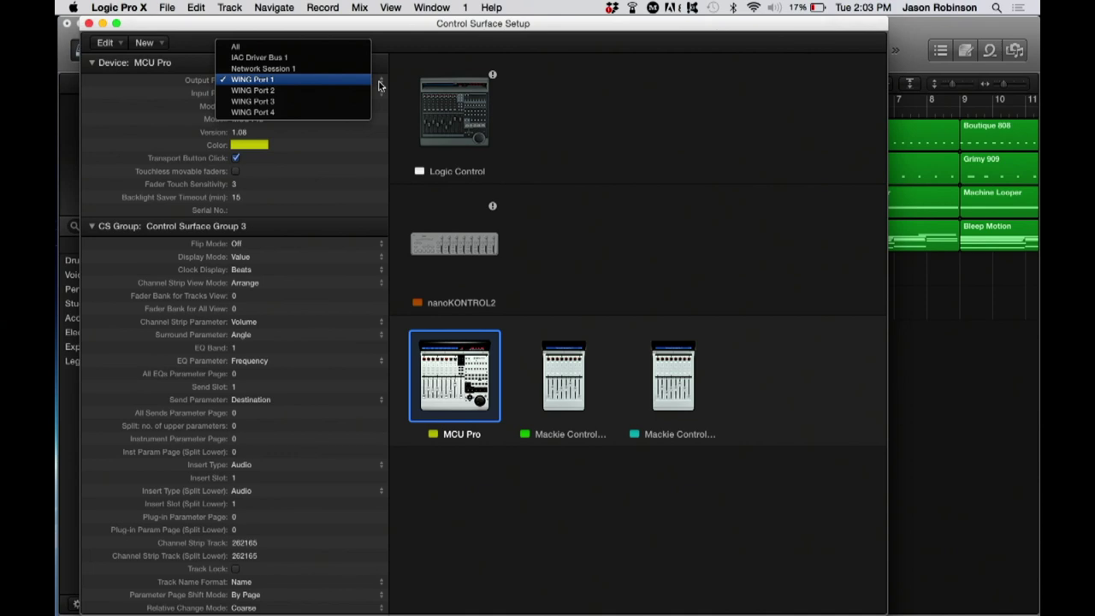
key(Return)
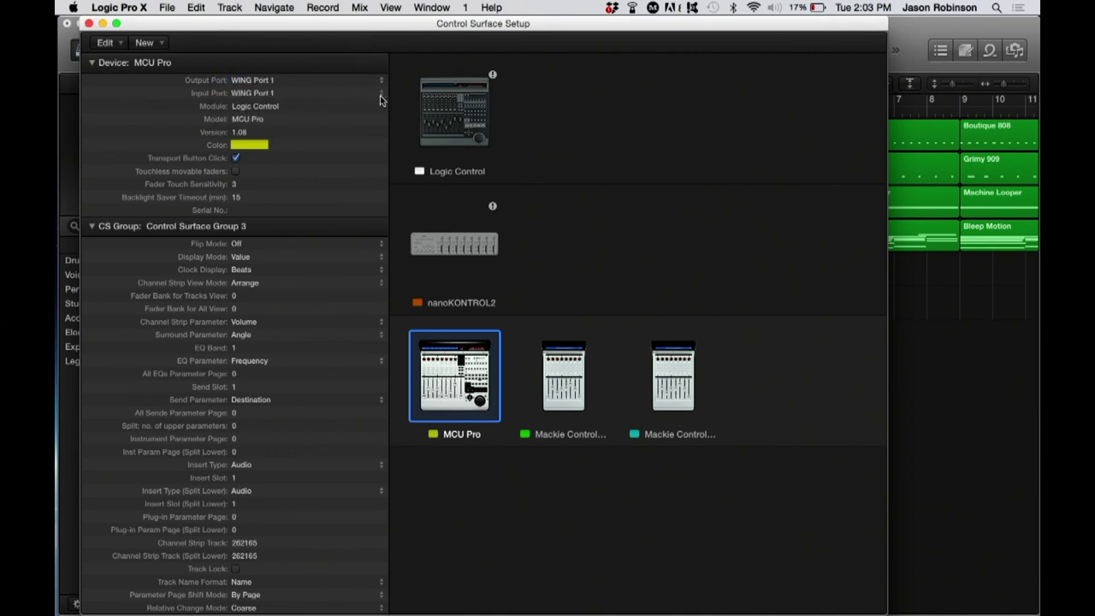
click(380, 94)
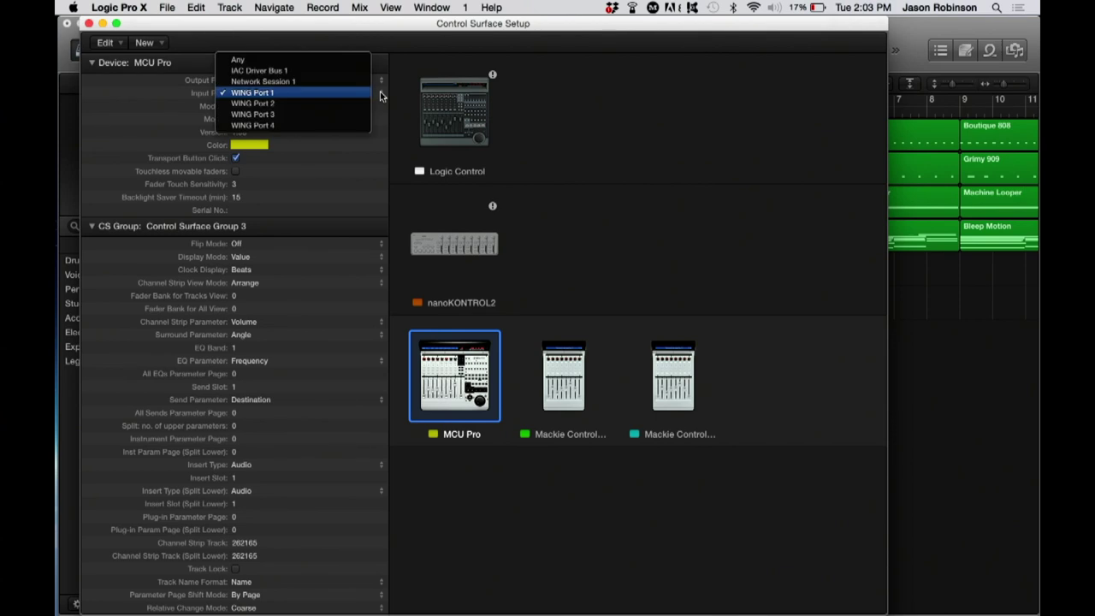
key(Return)
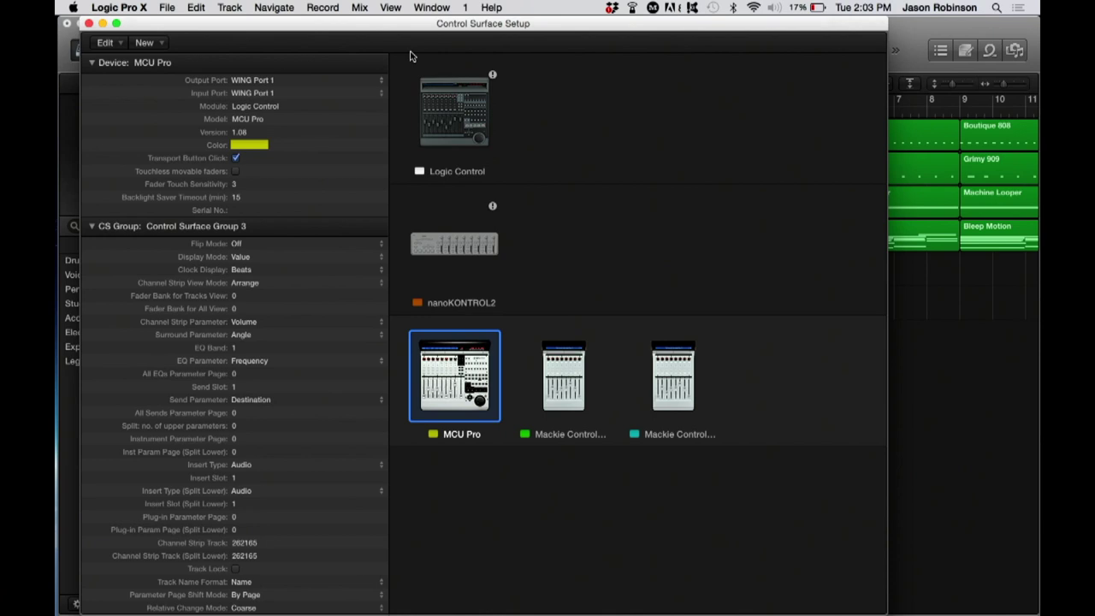
click(562, 379)
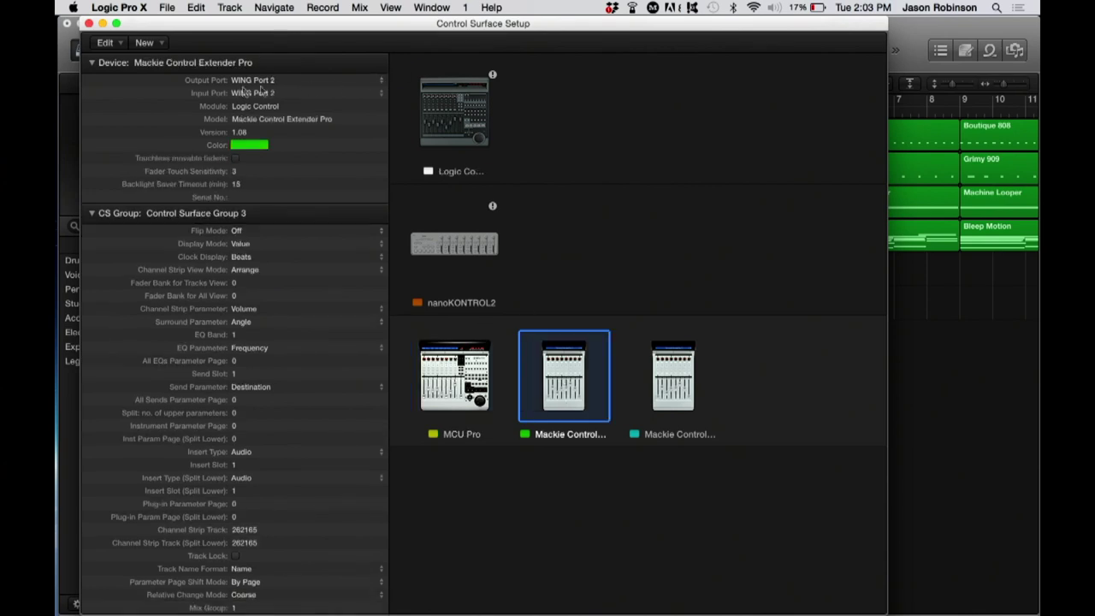
Step: Check the first extender uses WING Port 2 and the second extender WING Port 3, then deselect
click(376, 87)
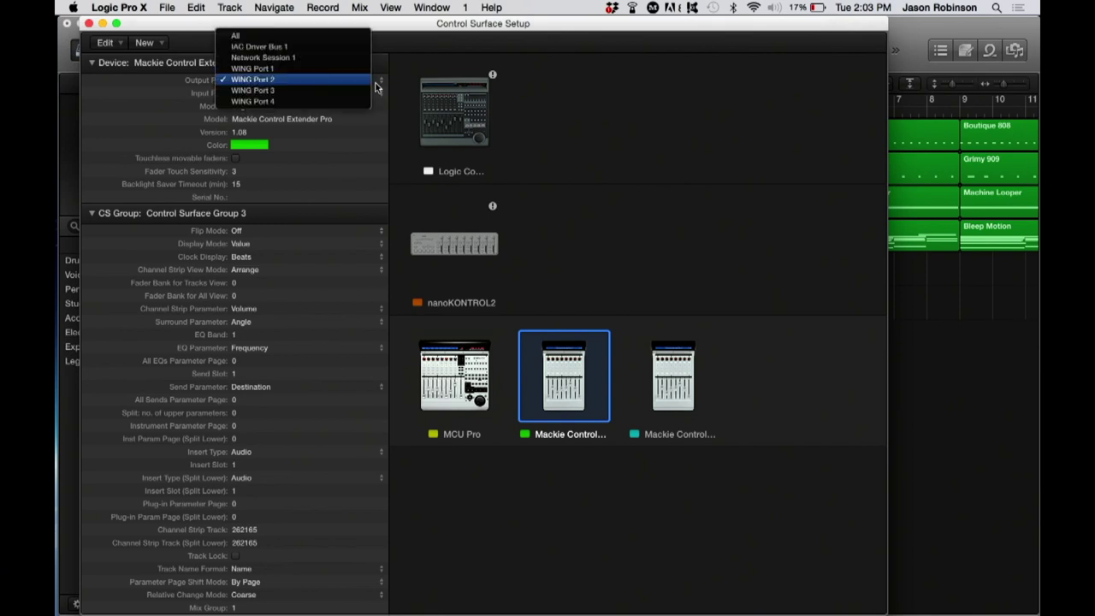
click(376, 87)
click(374, 94)
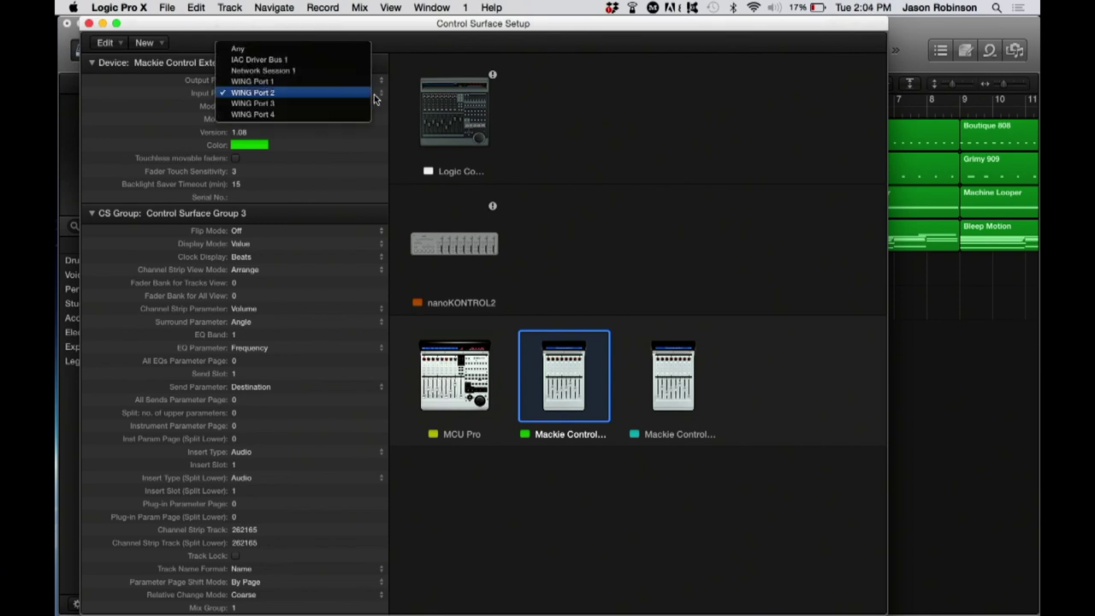
click(458, 51)
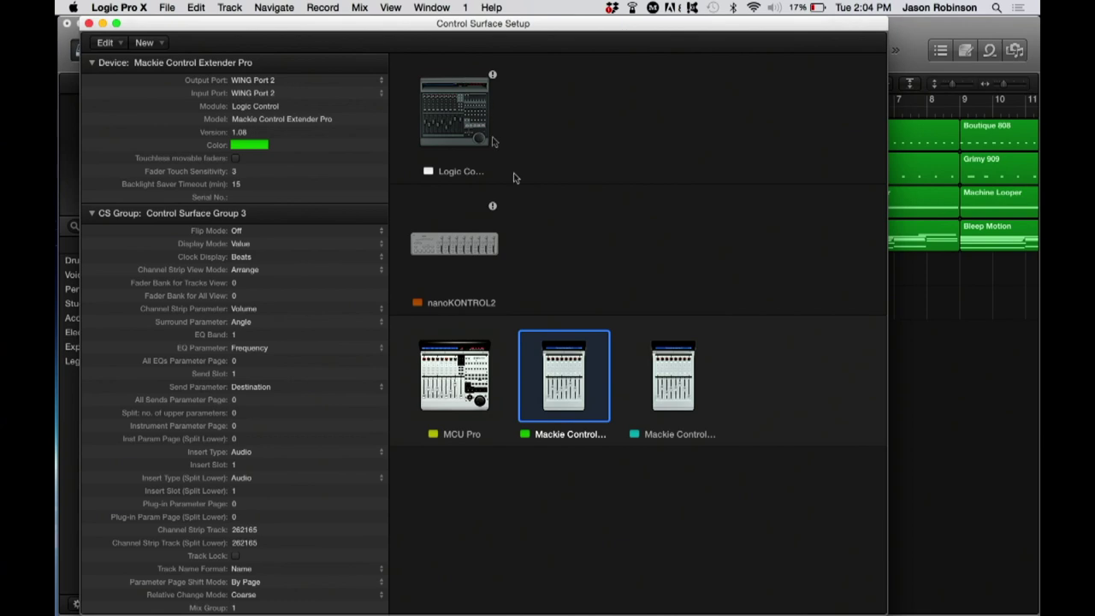
click(688, 378)
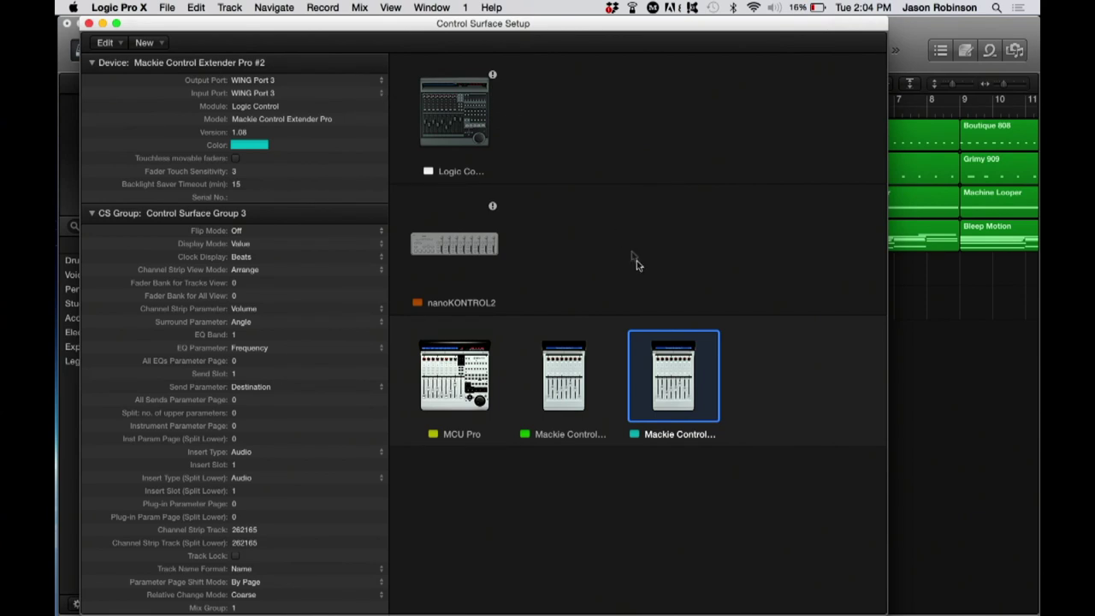
click(767, 364)
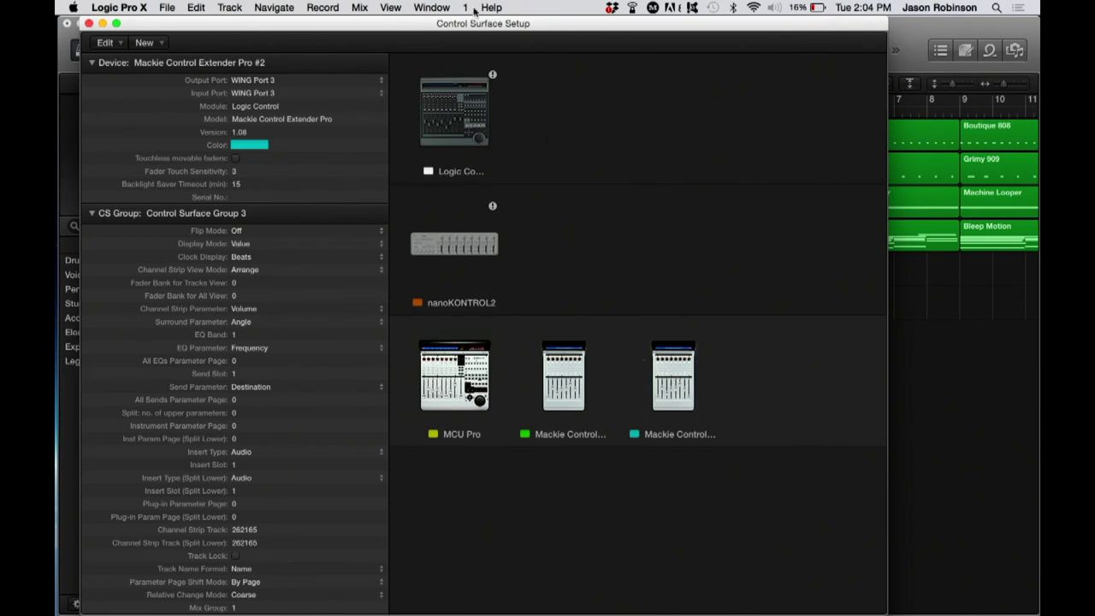
Step: Close the Control Surface Setup window to return to the Tracks window
click(89, 24)
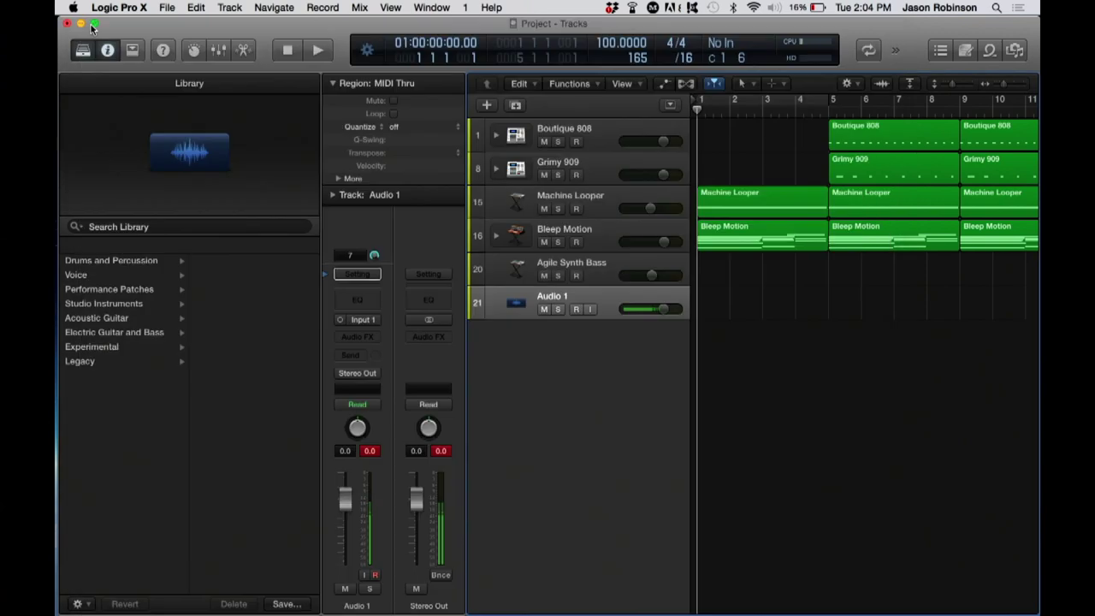